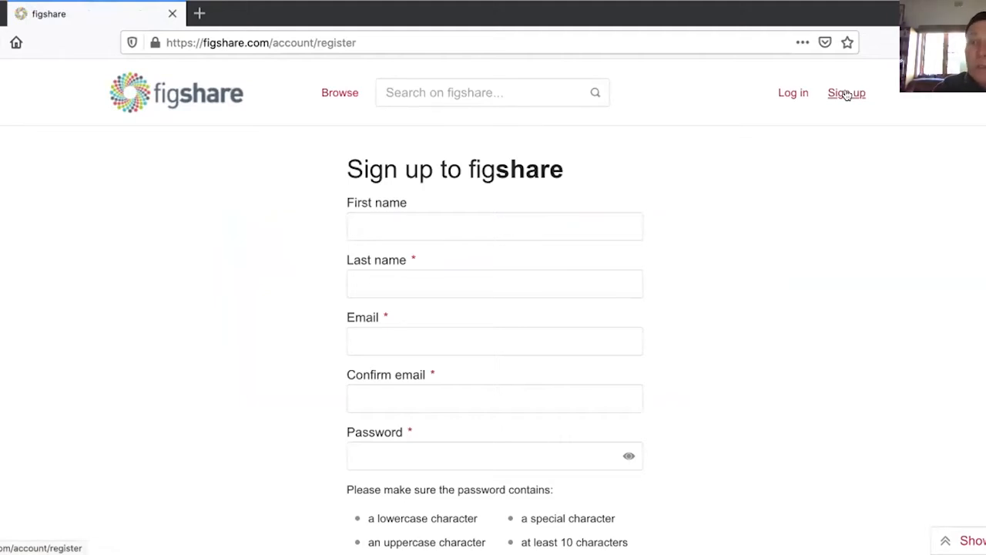
Open the figshare account sign-up form.
click(847, 93)
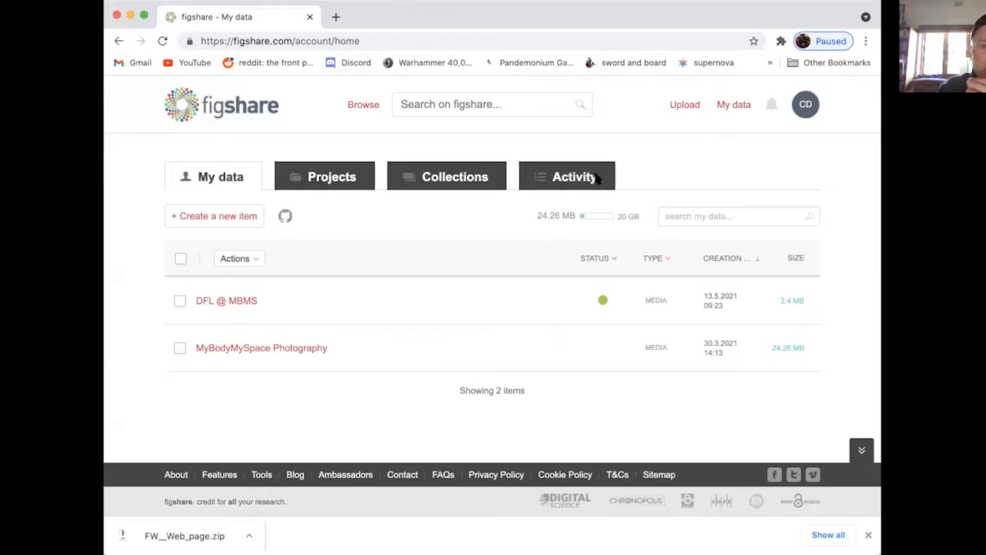
Create a new item in My data and upload the file 02 The Look Of Love 1.mp3 to it.
click(218, 217)
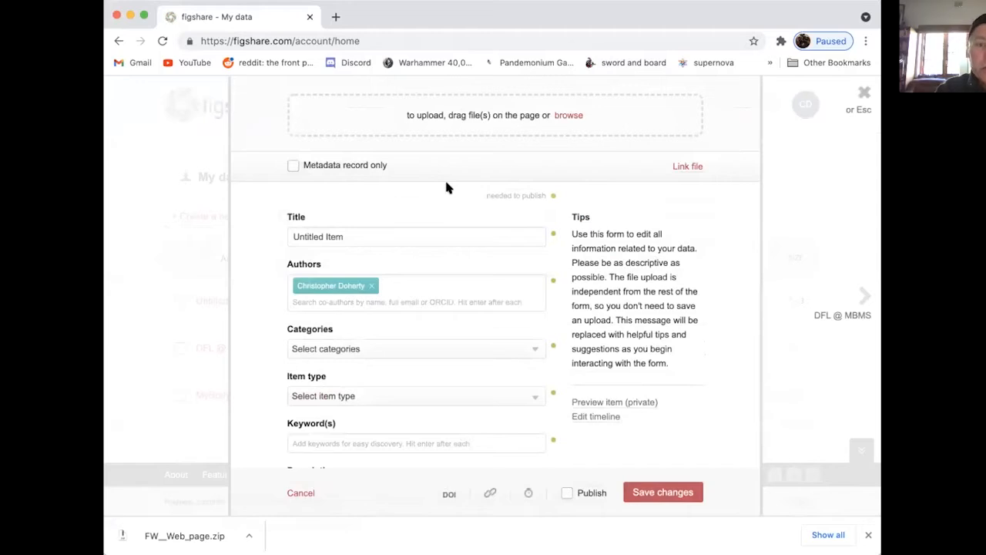
click(567, 115)
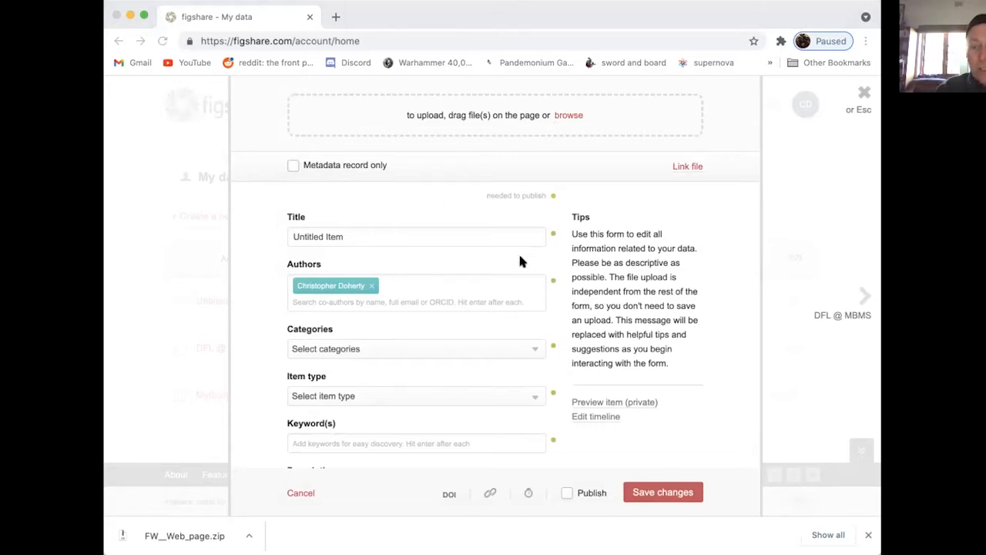
click(831, 457)
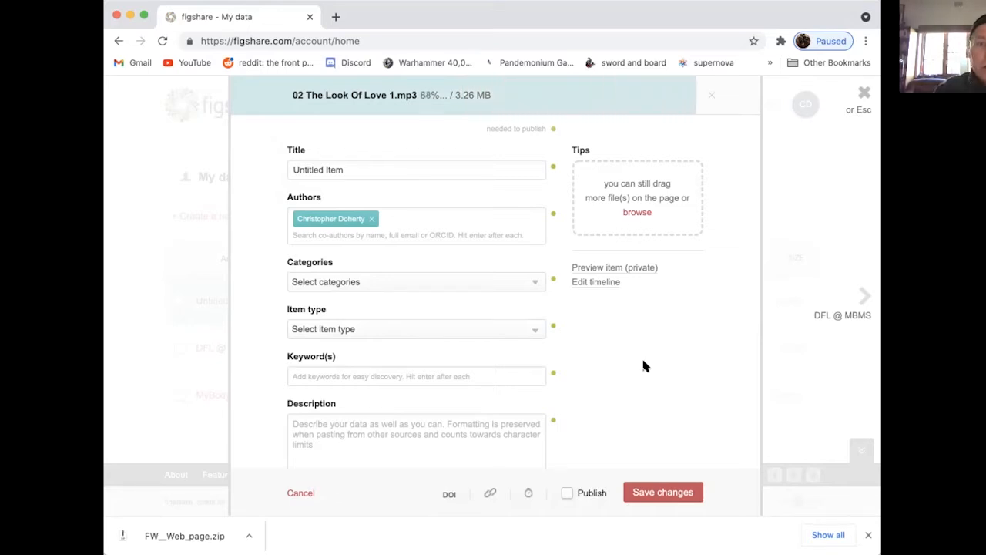
Replace the new item's default title with Nina.
click(359, 169)
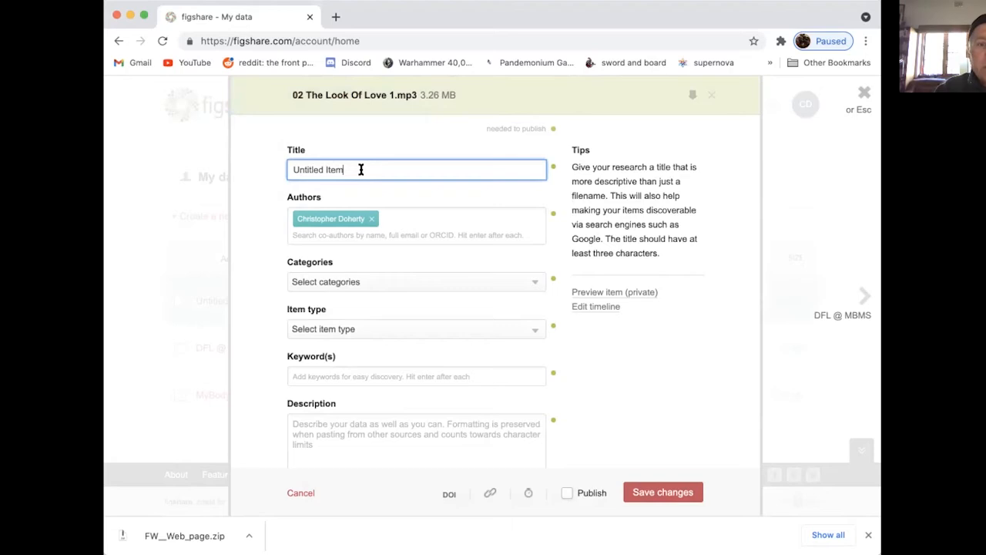
text(Nin)
key(BackSpace)
key(BackSpace)
key(BackSpace)
key(BackSpace)
key(BackSpace)
key(BackSpace)
key(BackSpace)
key(BackSpace)
key(BackSpace)
key(BackSpace)
key(BackSpace)
key(BackSpace)
key(BackSpace)
key(BackSpace)
key(BackSpace)
text(Nina)
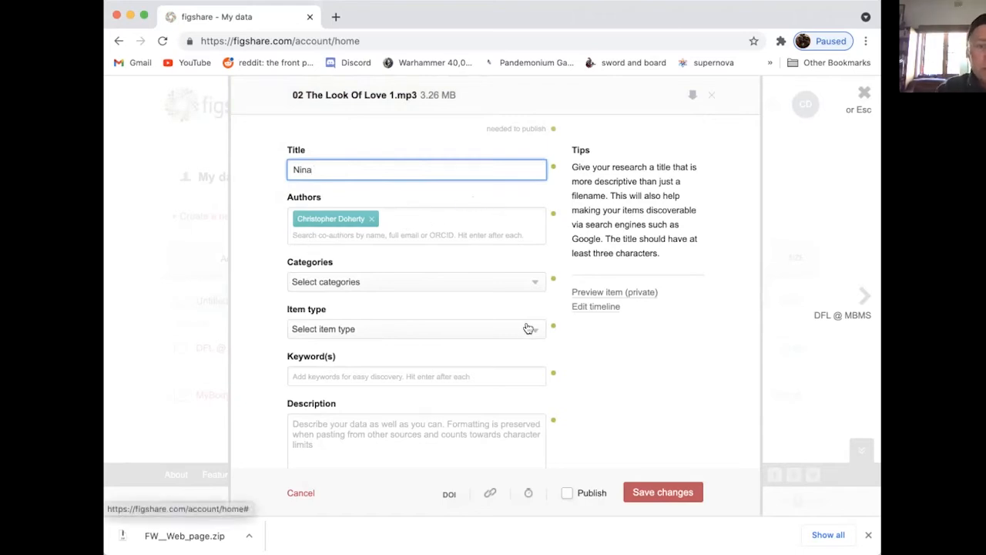
Search the categories for "uncat" and assign Uncategorized to the item.
click(533, 284)
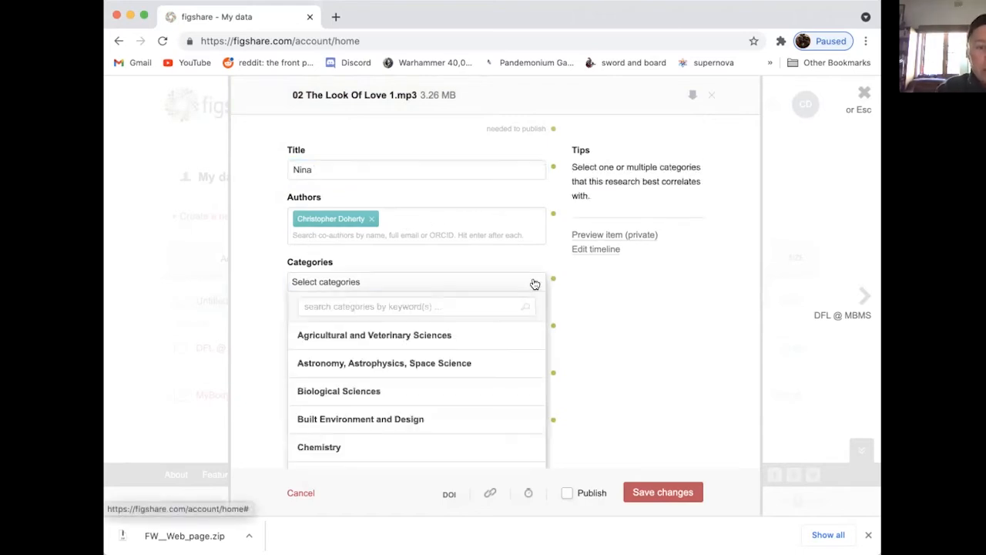
click(380, 308)
text(uncat)
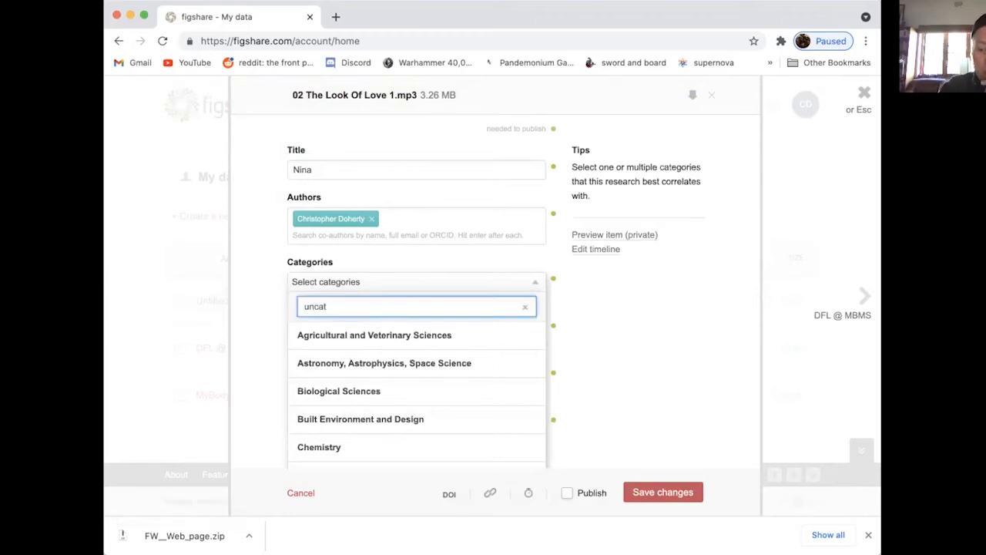
click(303, 332)
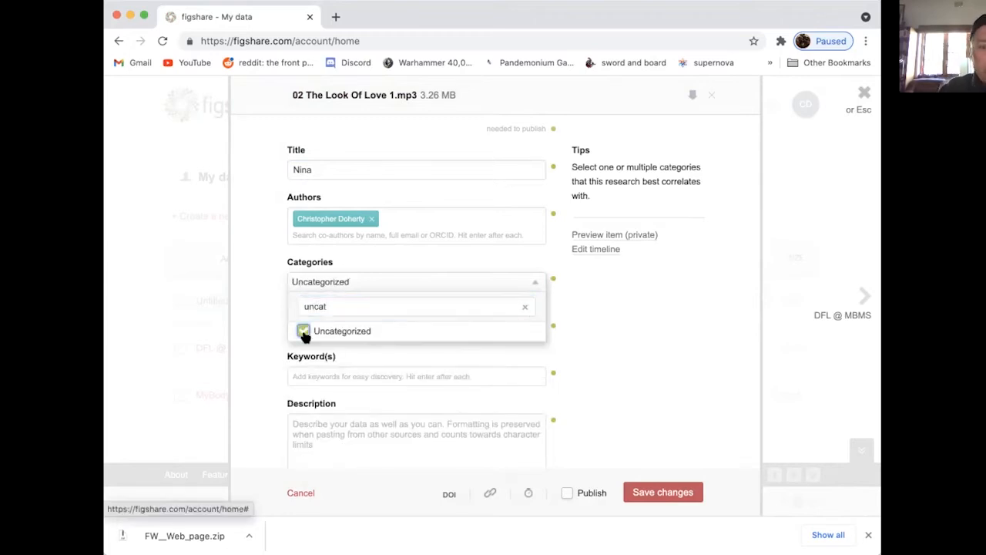
click(336, 306)
key(BackSpace)
key(BackSpace)
key(BackSpace)
key(BackSpace)
key(BackSpace)
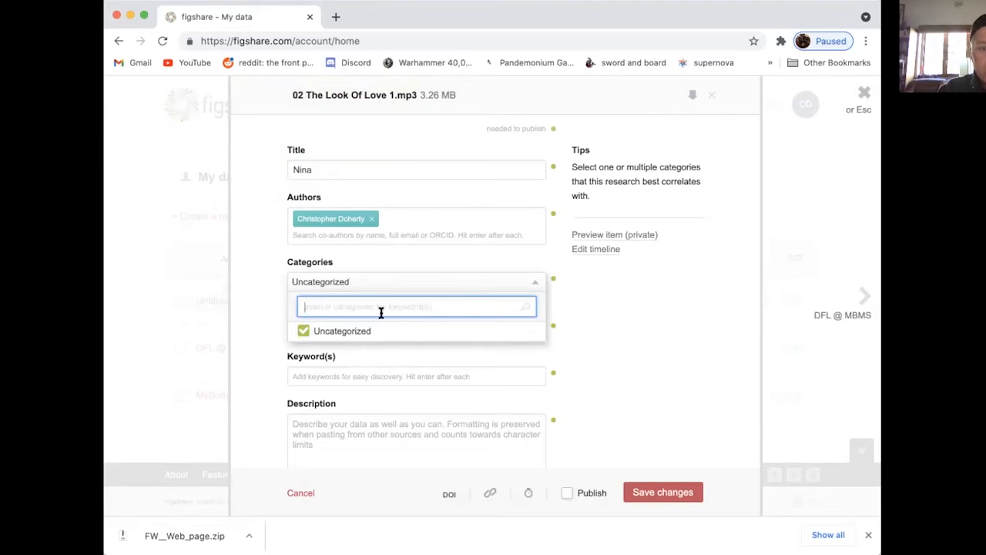
click(589, 339)
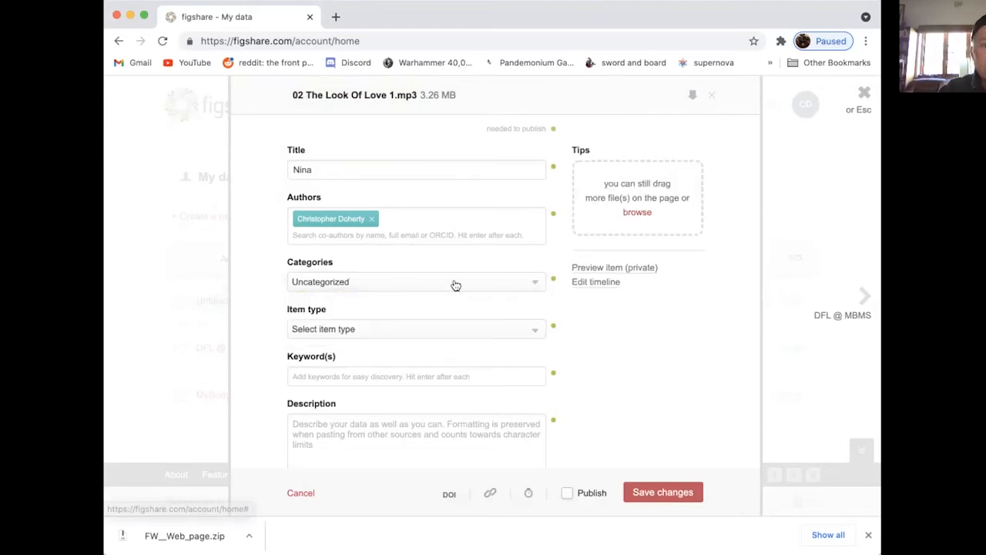
Set the item type to Media and add the suggested keyword Nina.
click(539, 332)
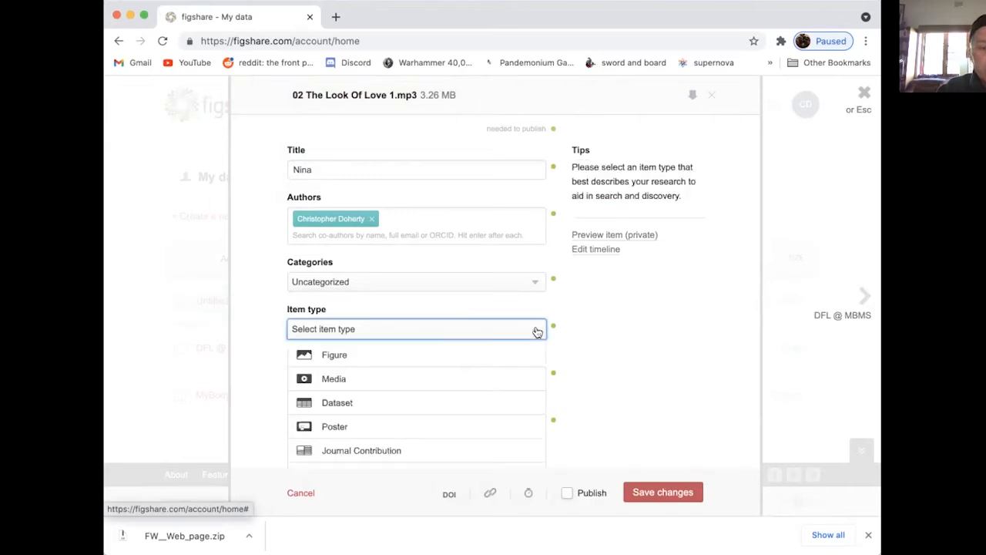
click(424, 380)
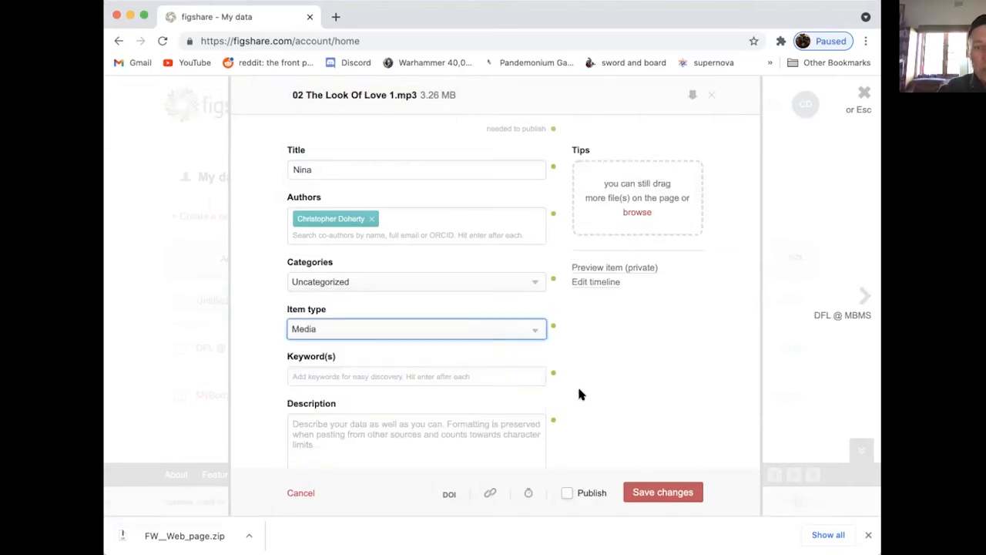
click(335, 377)
text(Nina)
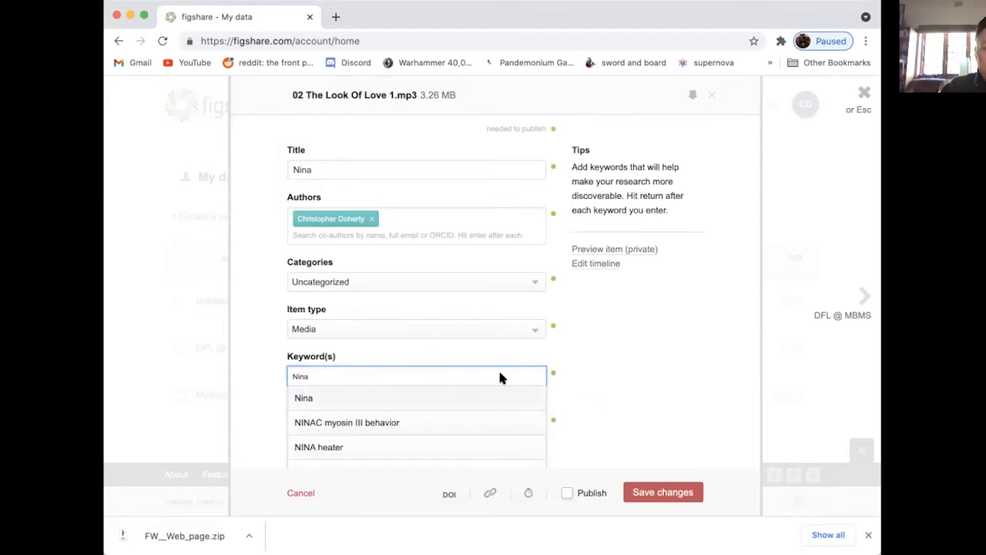
click(477, 400)
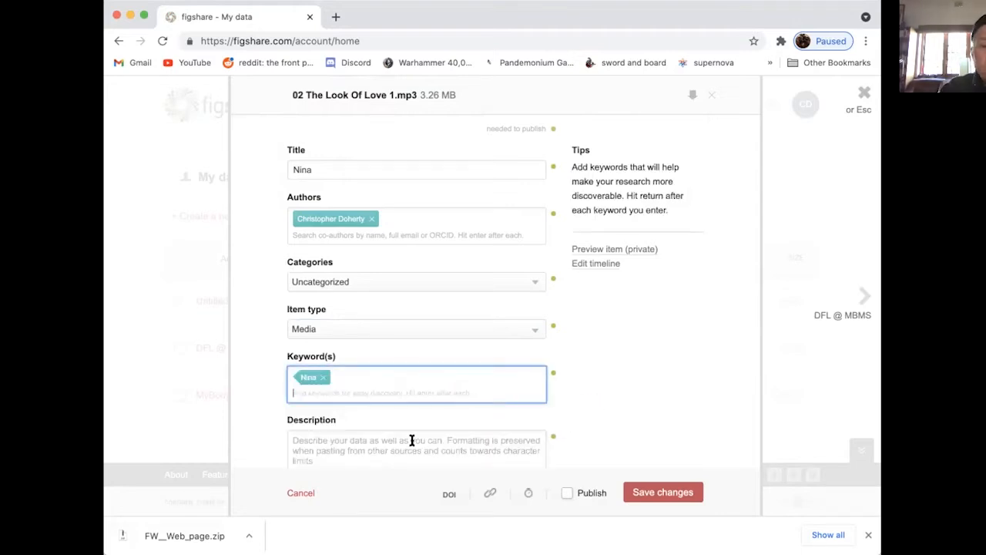
Enter nina as the item's description.
click(365, 447)
text(nina)
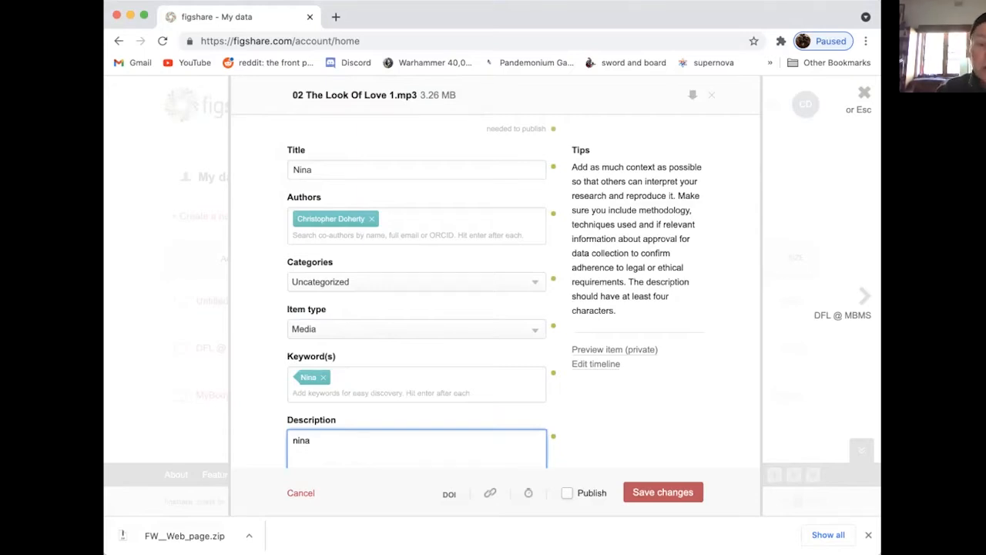
key(Return)
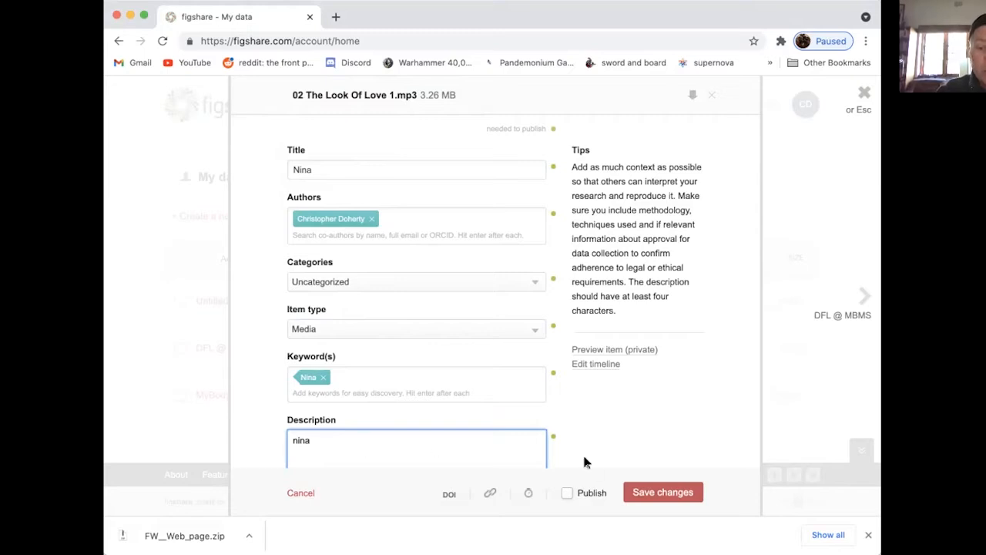
click(602, 443)
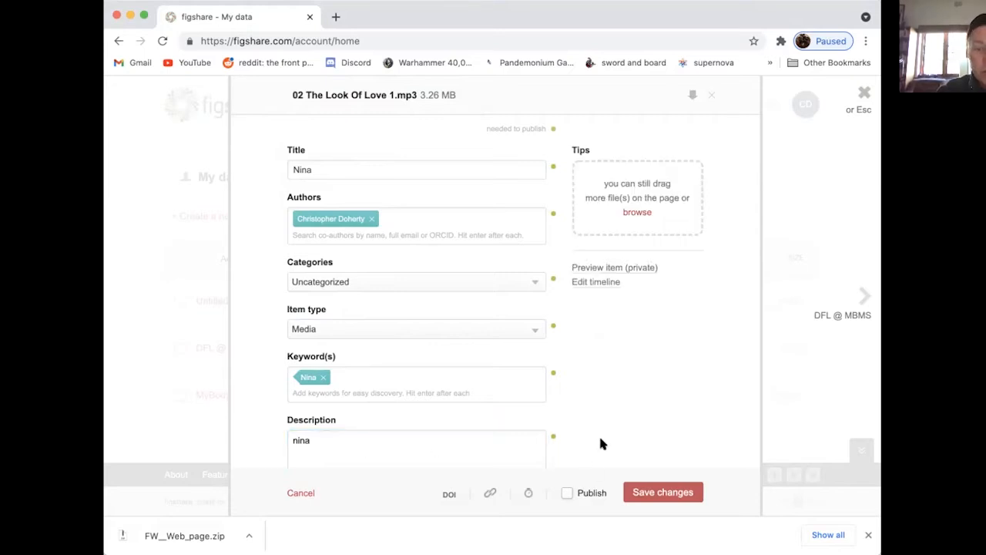
Generate a private link for the draft item and select its full URL.
click(490, 495)
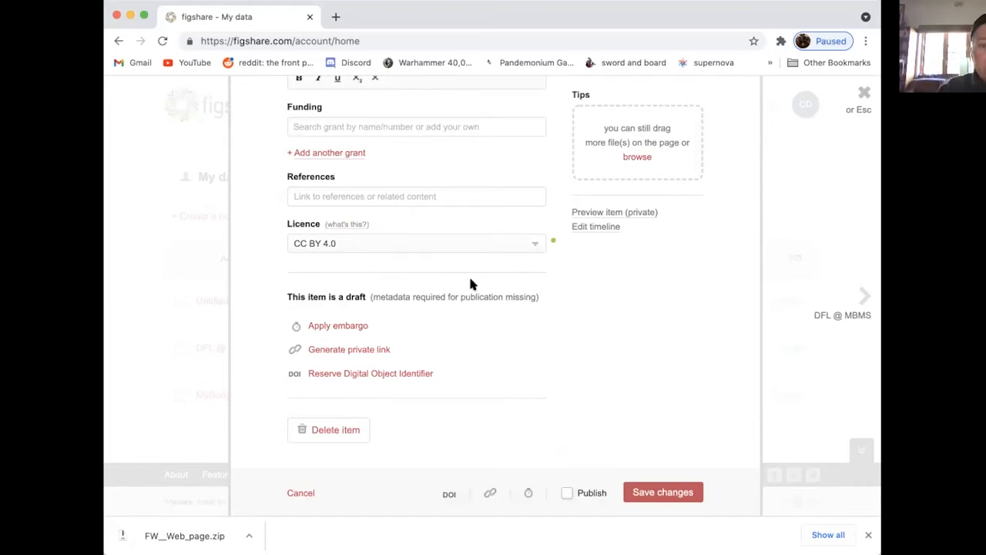
click(356, 349)
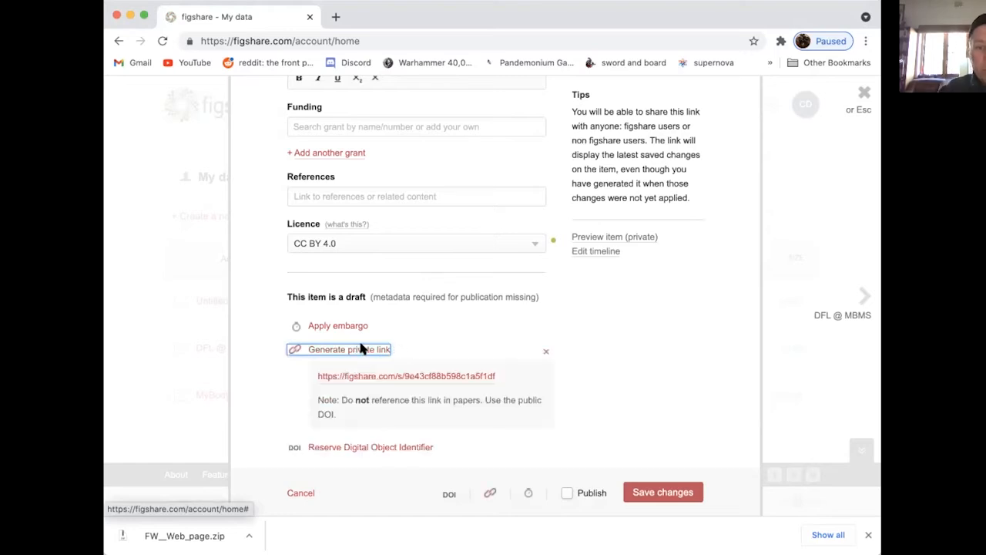
click(501, 372)
drag(493, 374, 310, 377)
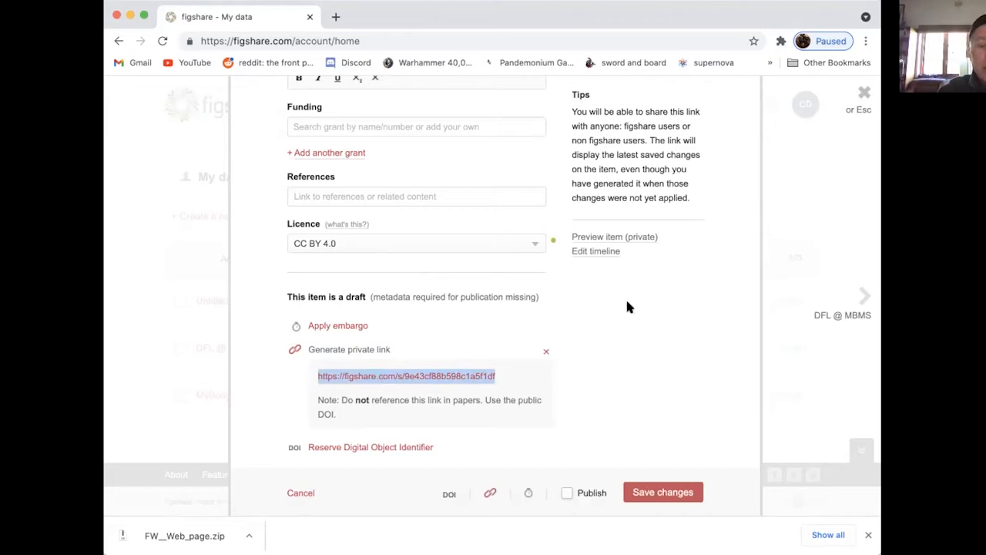
Save the item's changes and close its form to return to the My data list.
click(670, 493)
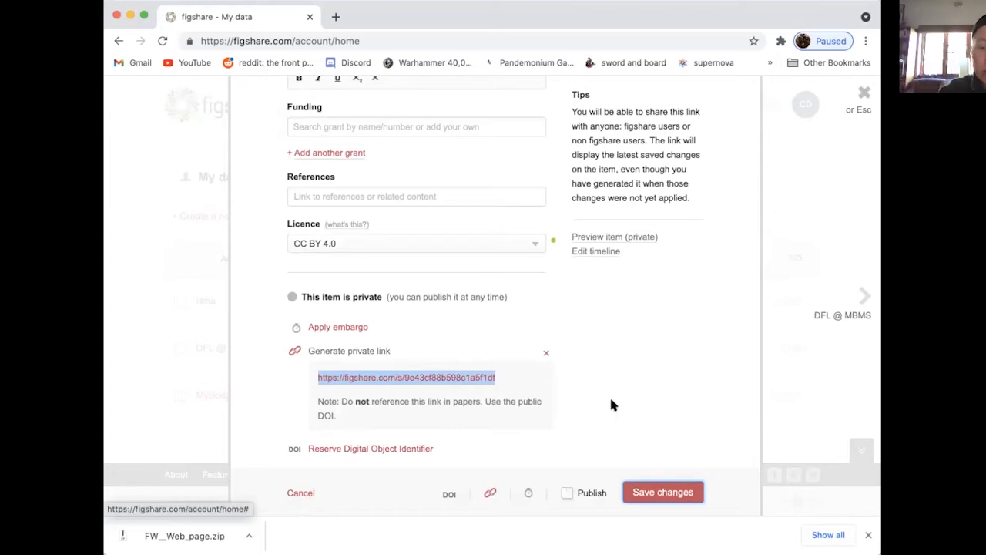
click(617, 354)
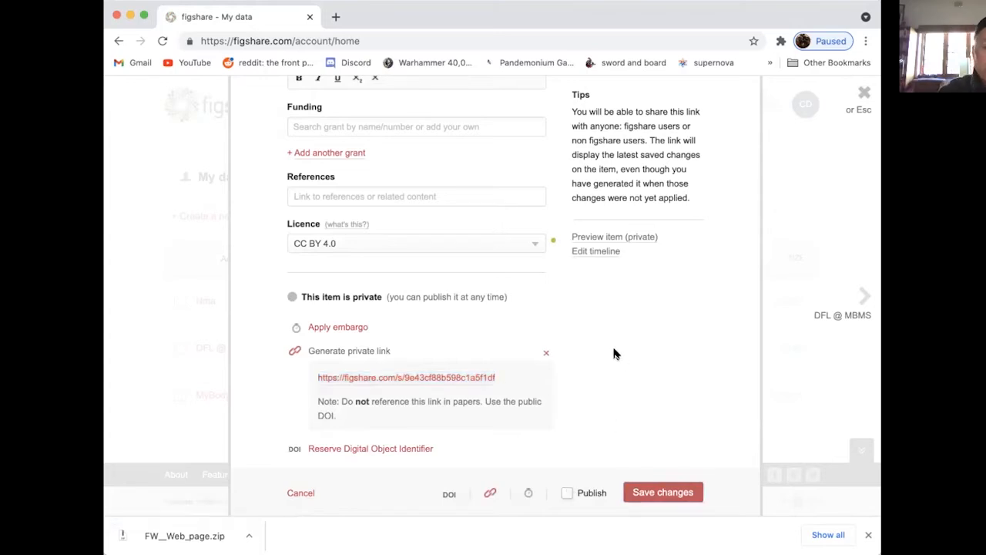
click(295, 494)
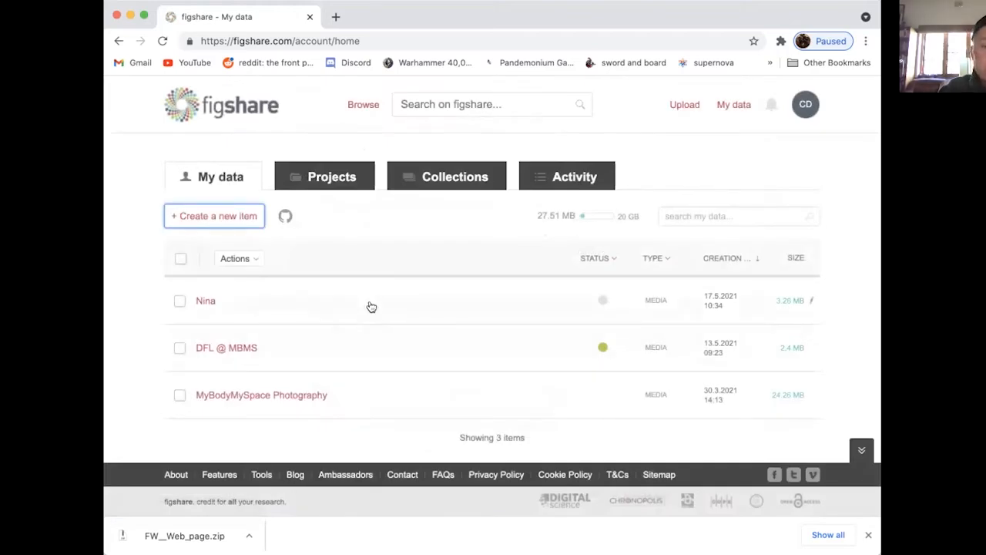
Reopen the Nina item, browse for additional files to upload, and save and close the item.
click(205, 301)
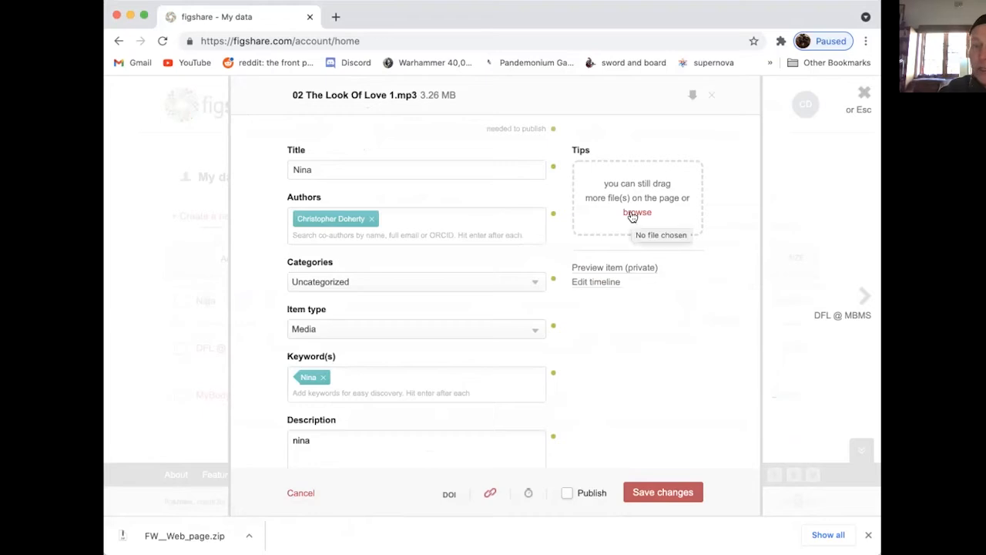
click(637, 210)
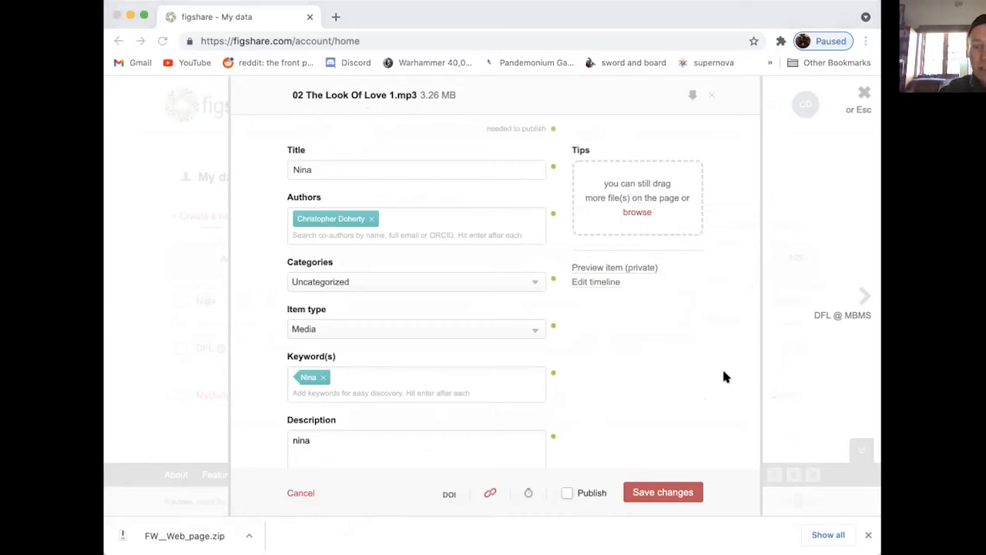
click(654, 493)
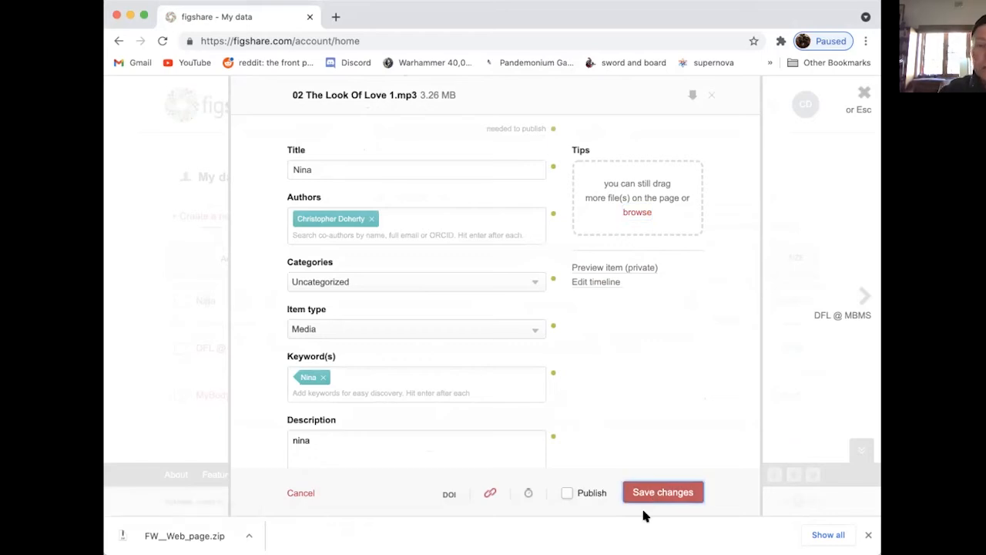
click(655, 494)
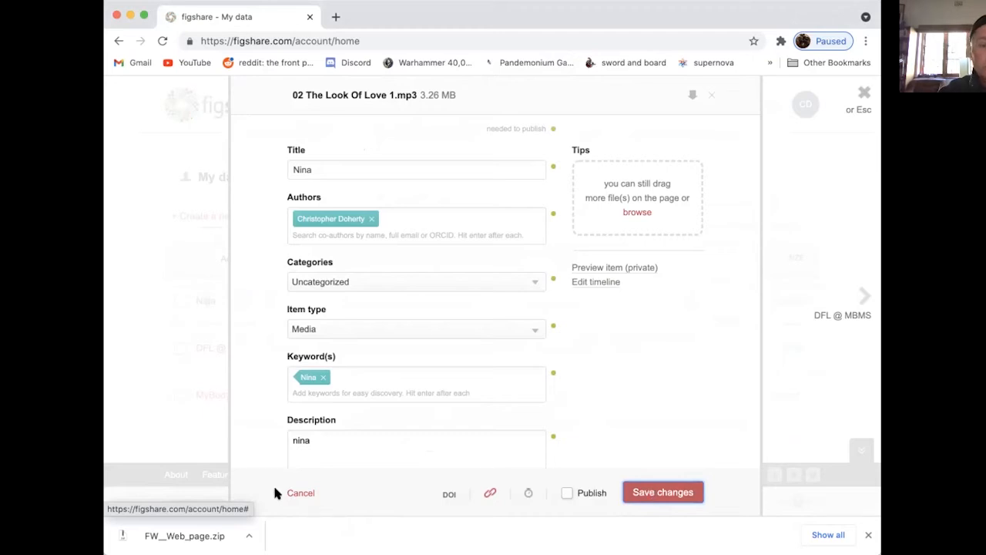
click(295, 493)
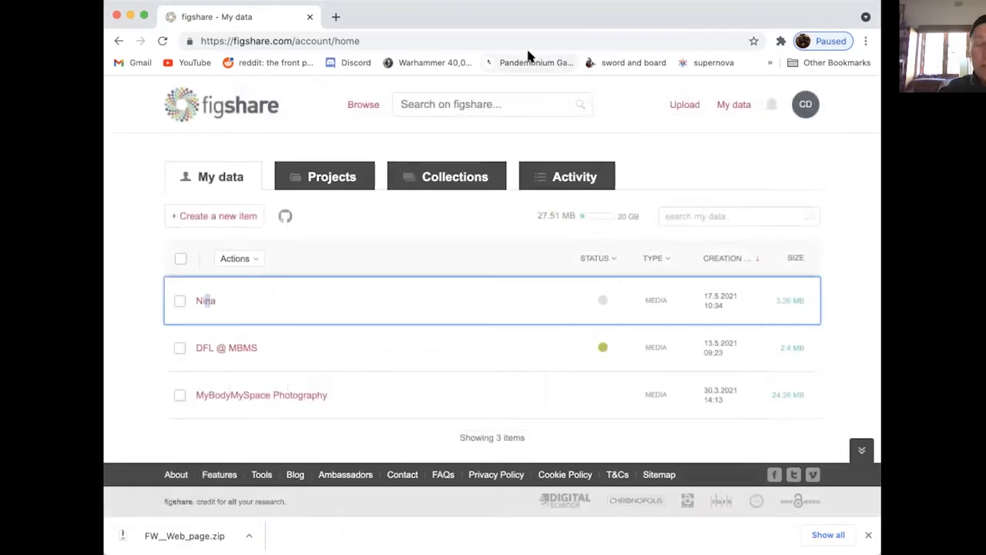
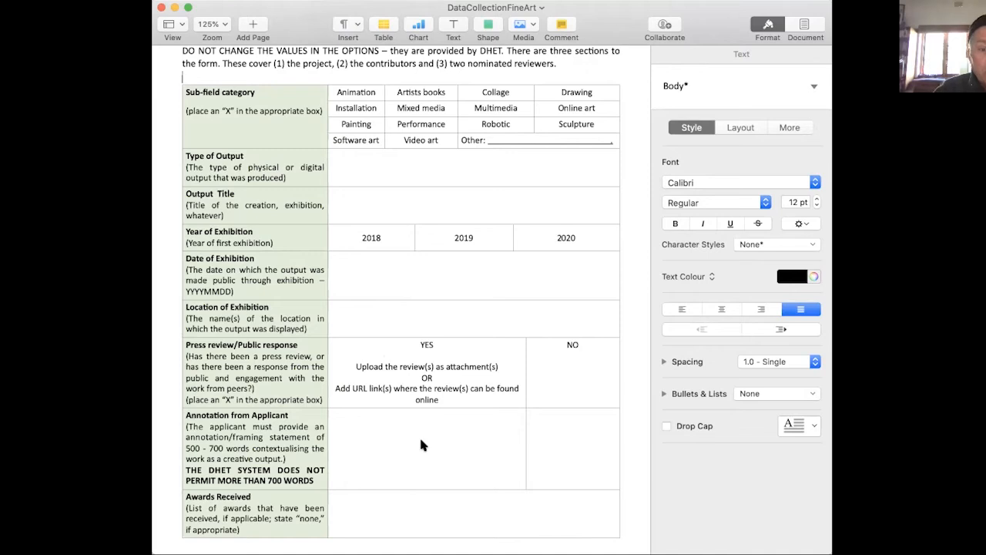
Review the form's project details table, from the sub-field category and exhibition fields to the annotation and awards received.
click(632, 450)
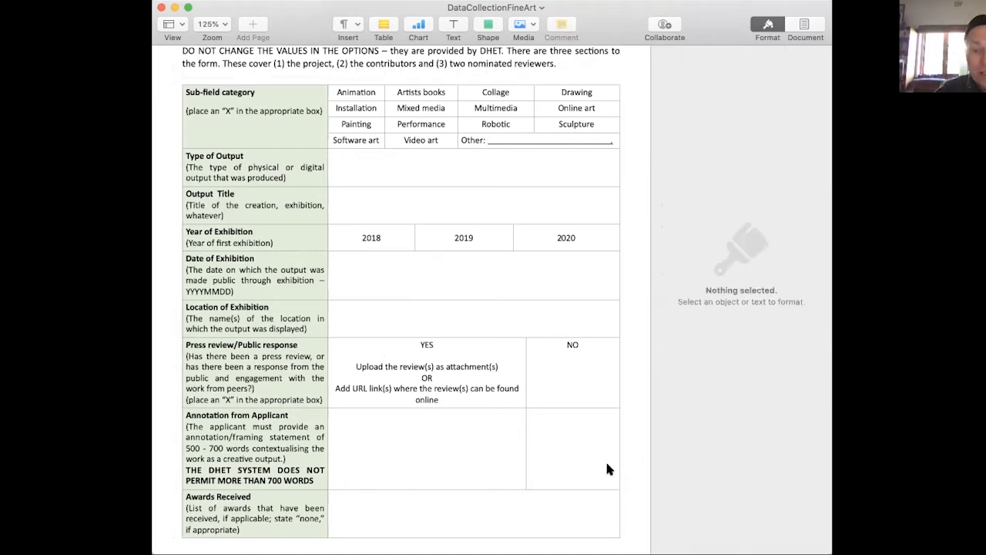
click(606, 465)
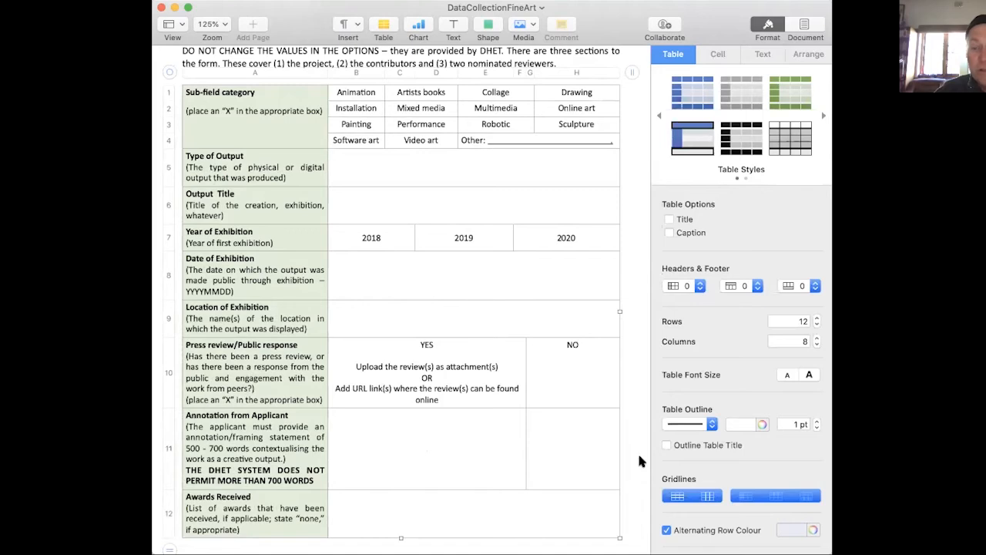
click(633, 452)
key(Down)
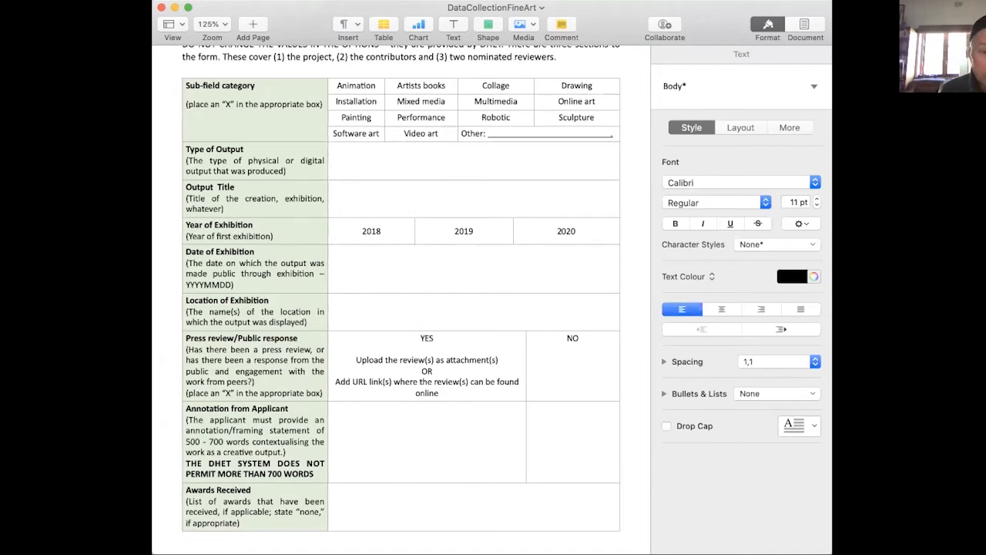
click(628, 458)
key(Down)
key(Down)
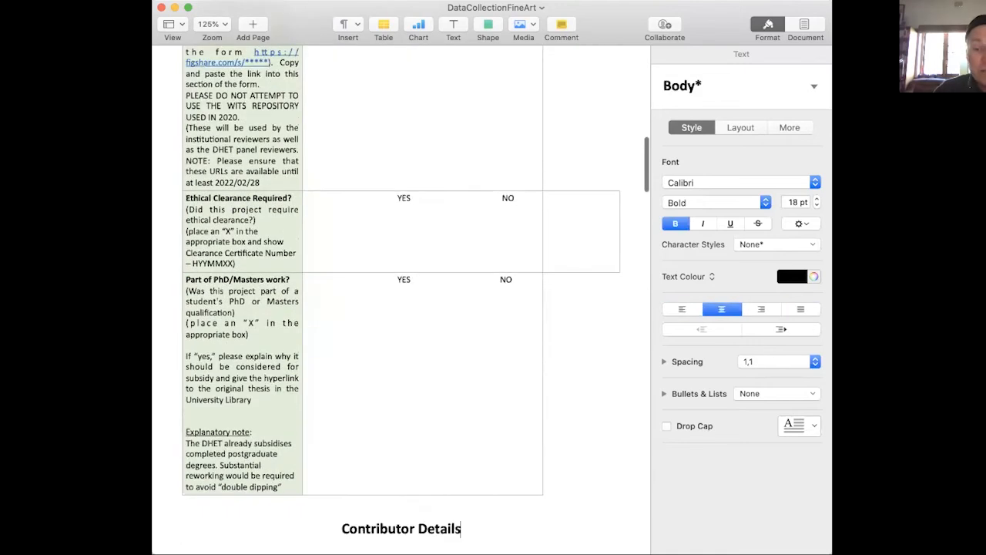
Go back to the URLs row and read its instructions on supplying the figshare private link.
click(602, 132)
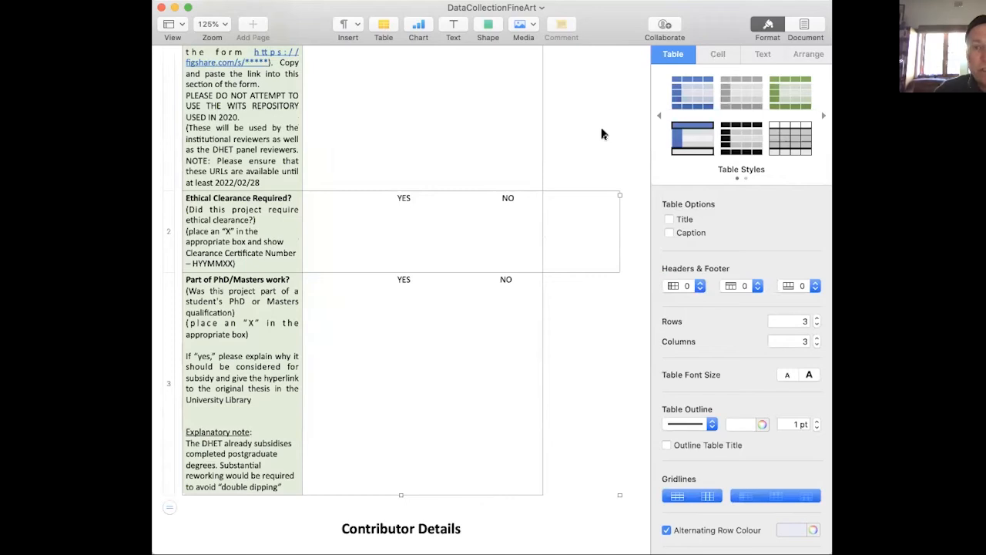
click(620, 173)
scroll(619, 177, up, 5)
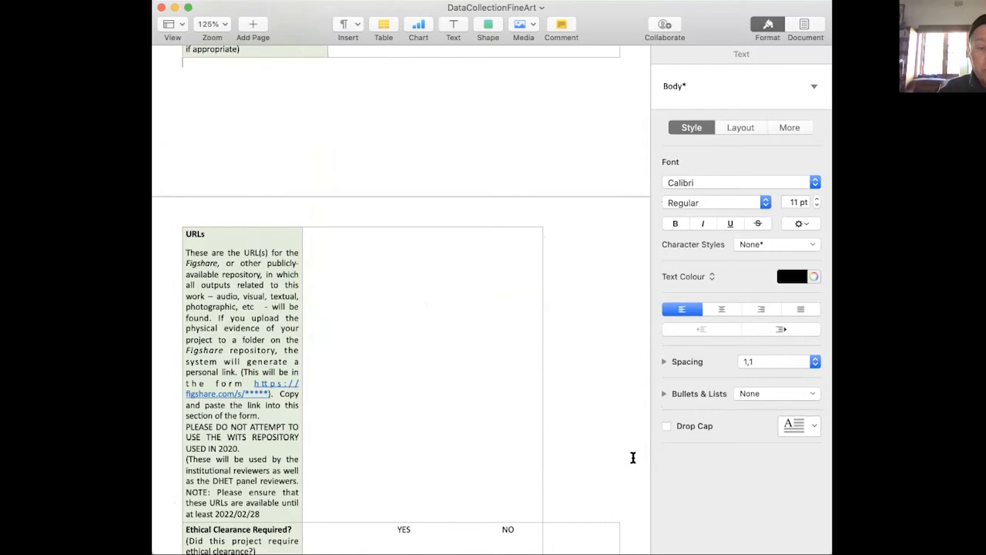
Read the ethical clearance and PhD/Masters work rows of the project section.
scroll(632, 458, down, 5)
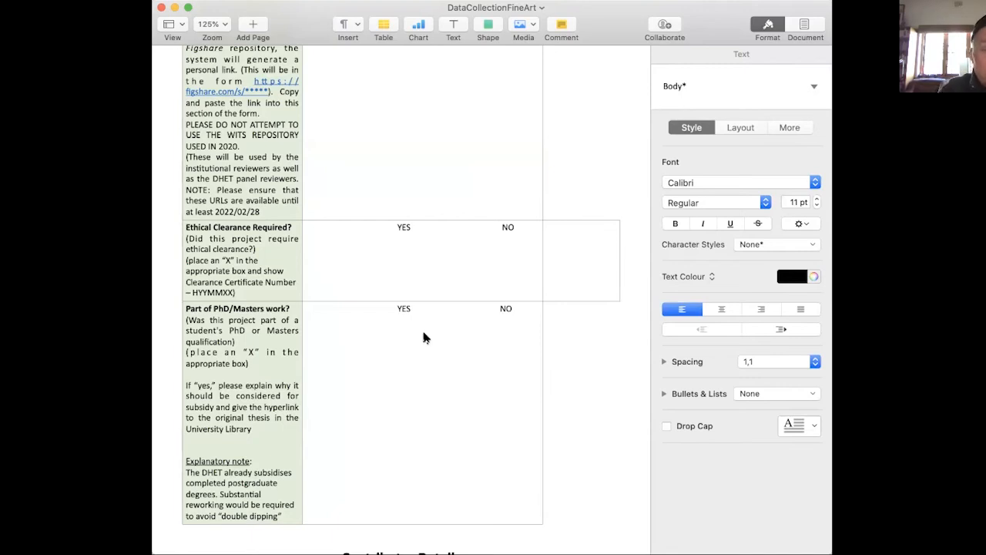
click(587, 438)
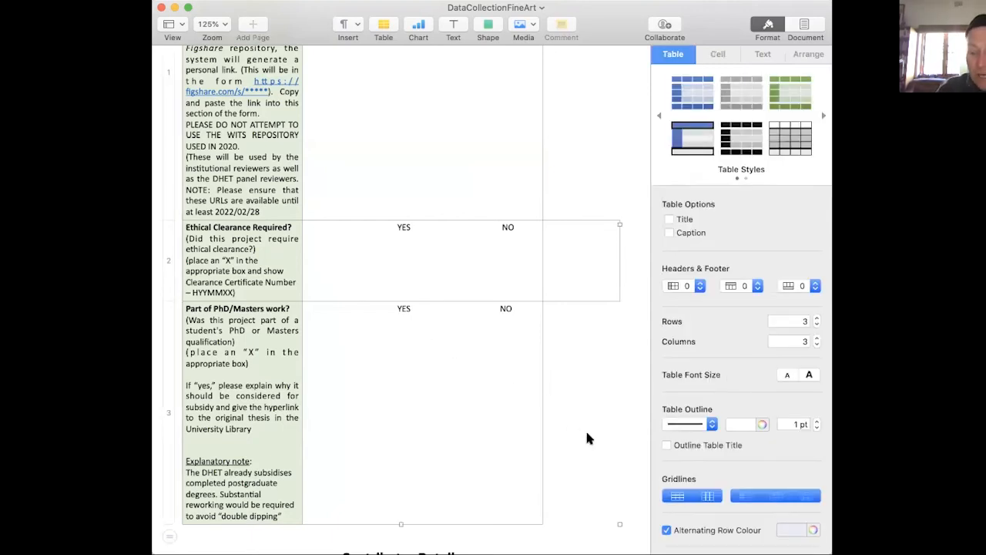
click(537, 414)
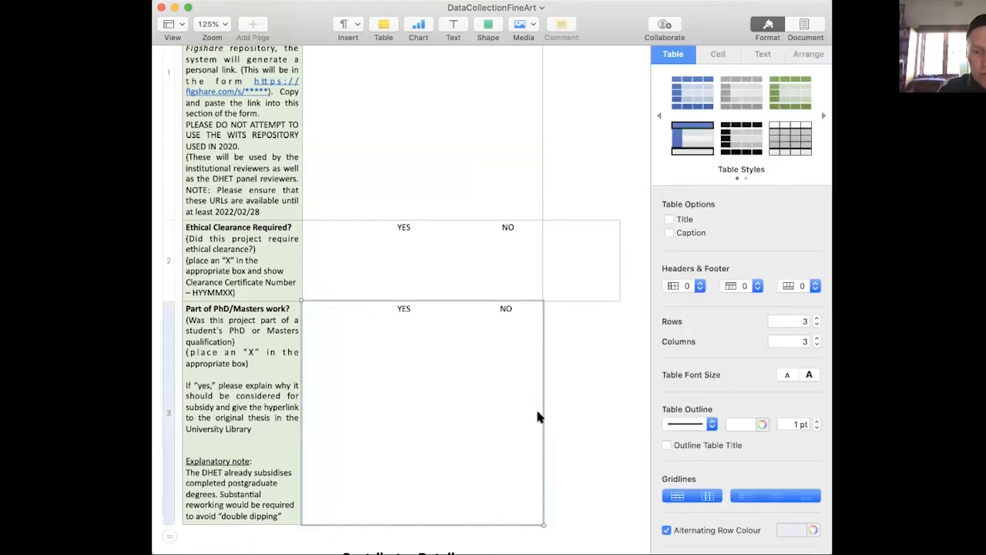
key(super+z)
key(Down)
key(Down)
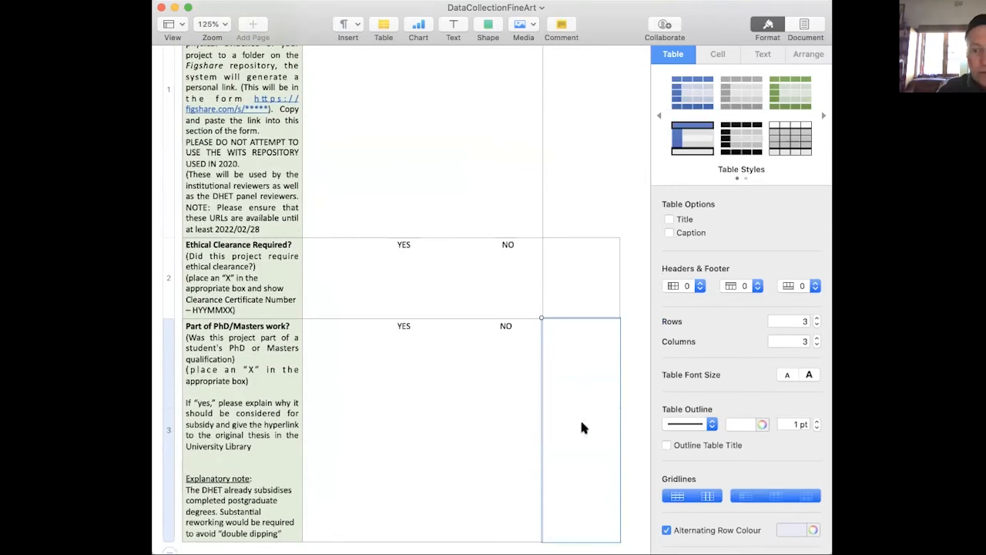
Review the Contributor Details section, from the personal and employment fields to affiliations, total number of contributors and percentage contribution.
click(624, 435)
scroll(625, 434, down, 15)
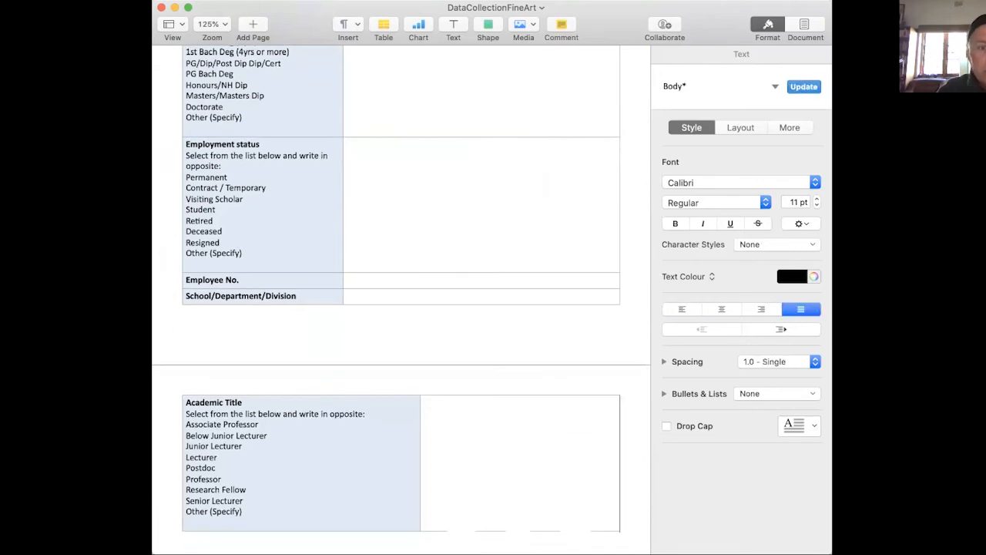
scroll(401, 298, up, 5)
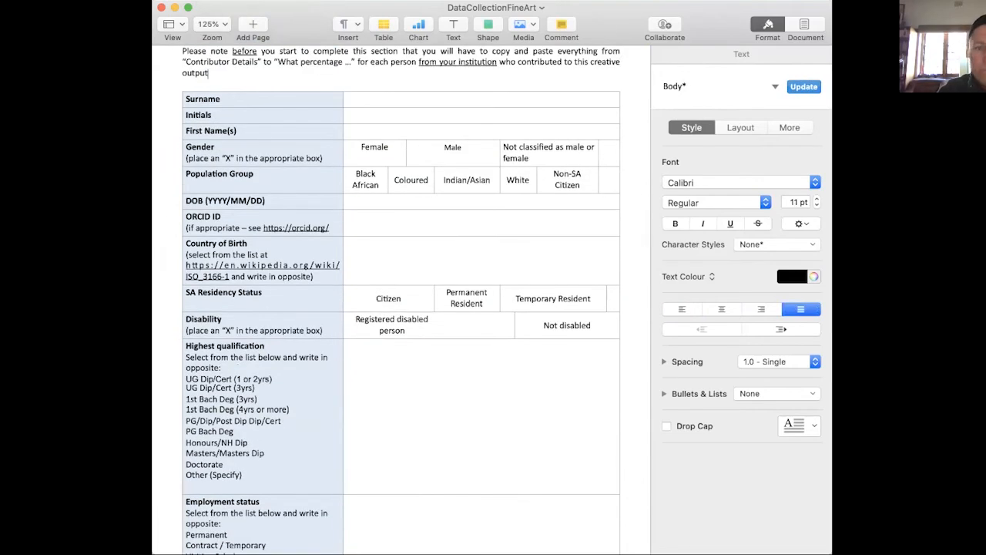
key(Down)
key(Down)
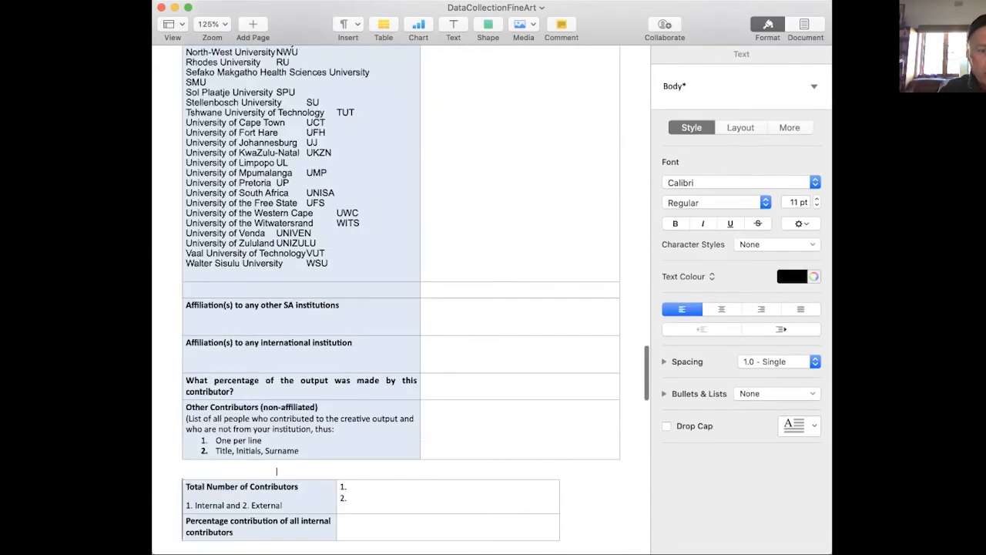
key(Down)
key(Down)
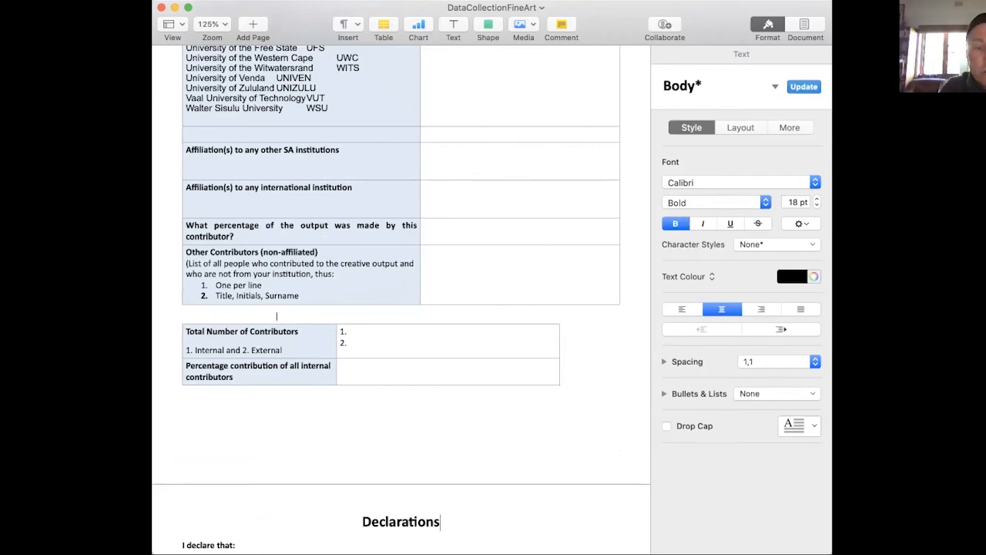
click(617, 408)
key(Down)
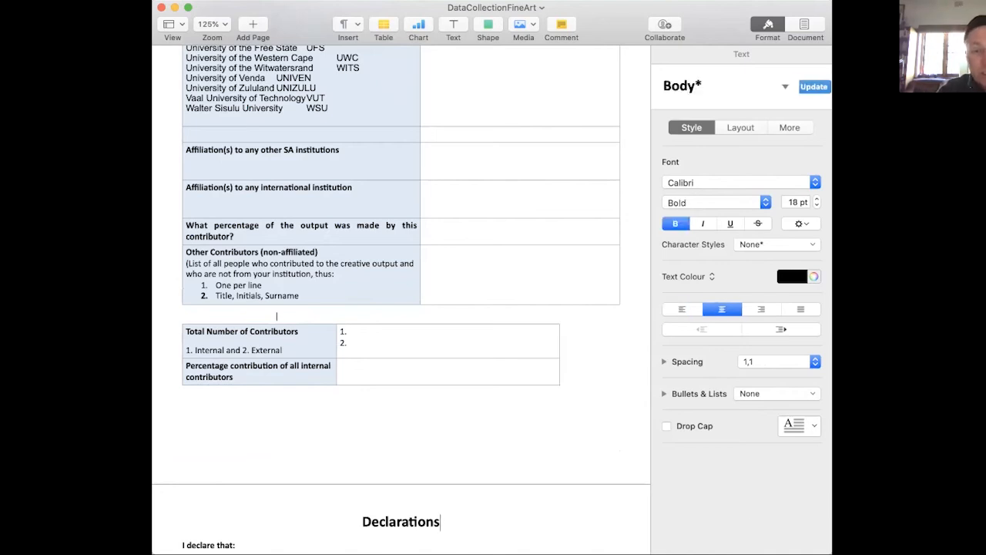
click(598, 389)
click(574, 448)
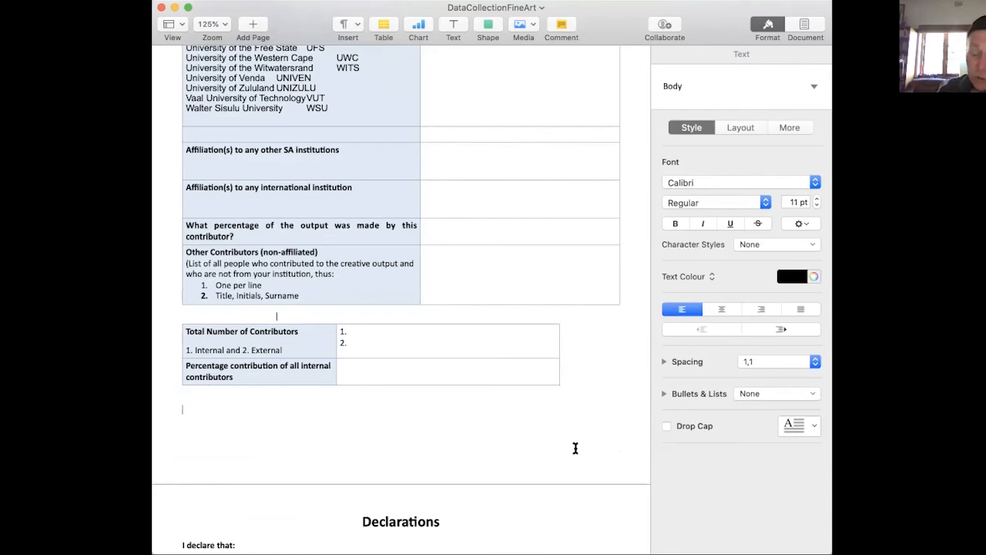
Read the Declarations section, including its three statements and the signature and date lines.
key(Down)
key(Down)
key(Down)
key(Down)
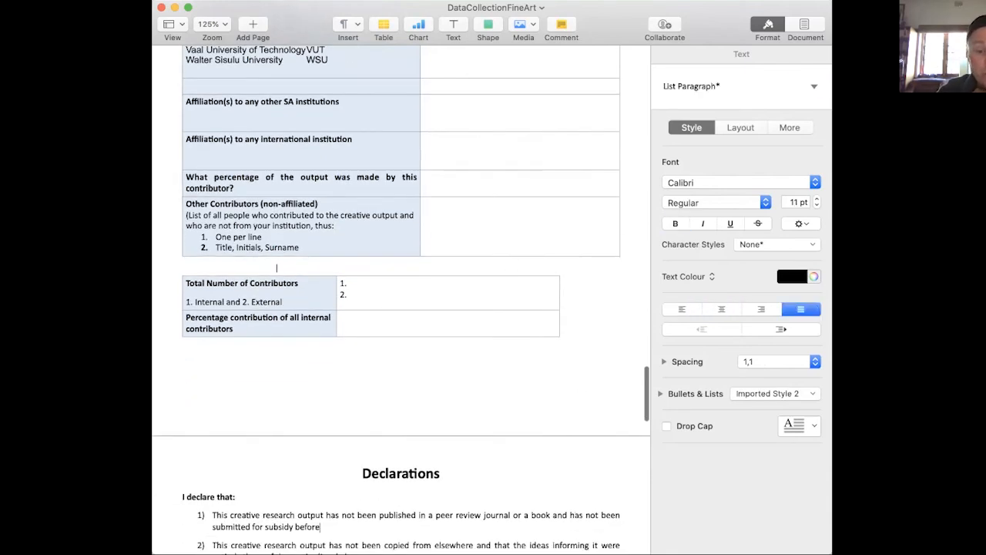
key(Down)
key(Down)
key(Down)
key(Down)
key(Down)
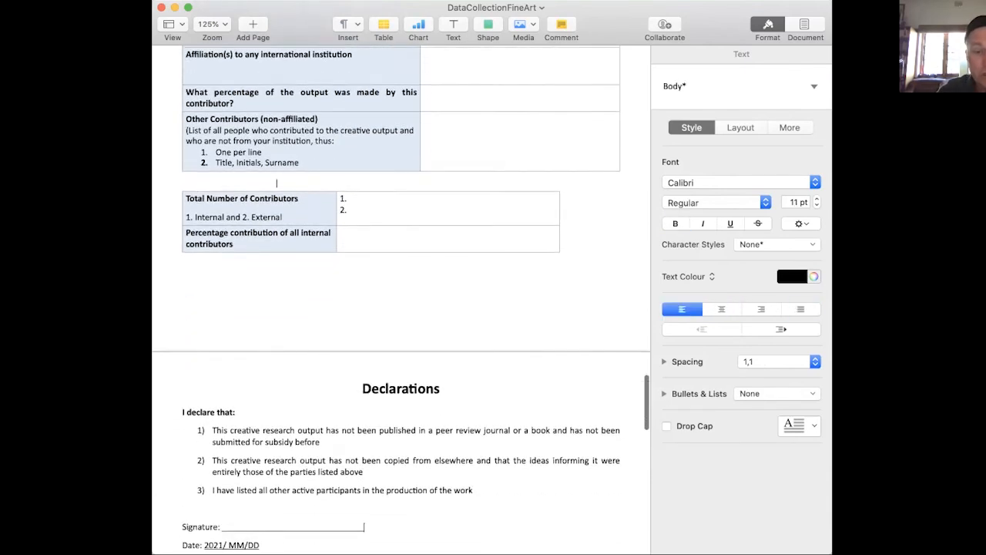
key(Down)
key(Down)
key(Down)
key(Down)
key(Down)
key(Down)
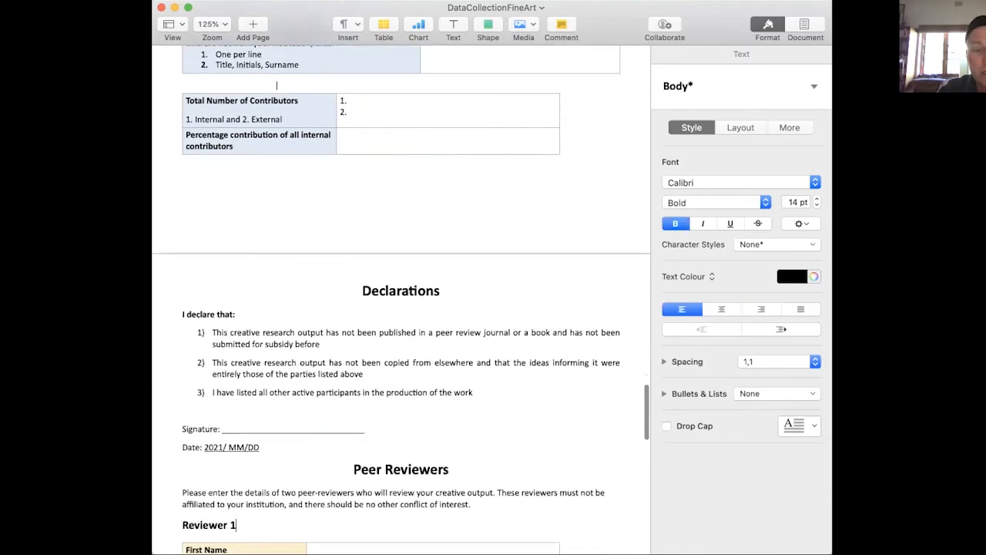
Examine the Peer Reviewers section, covering the details requested for Reviewer 1 and Reviewer 2.
scroll(401, 308, down, 5)
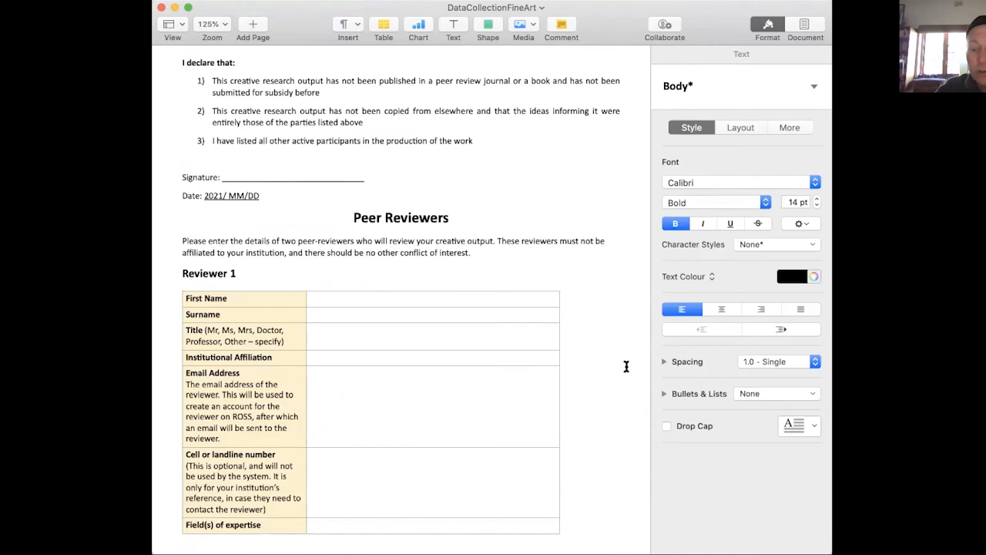
scroll(626, 366, down, 10)
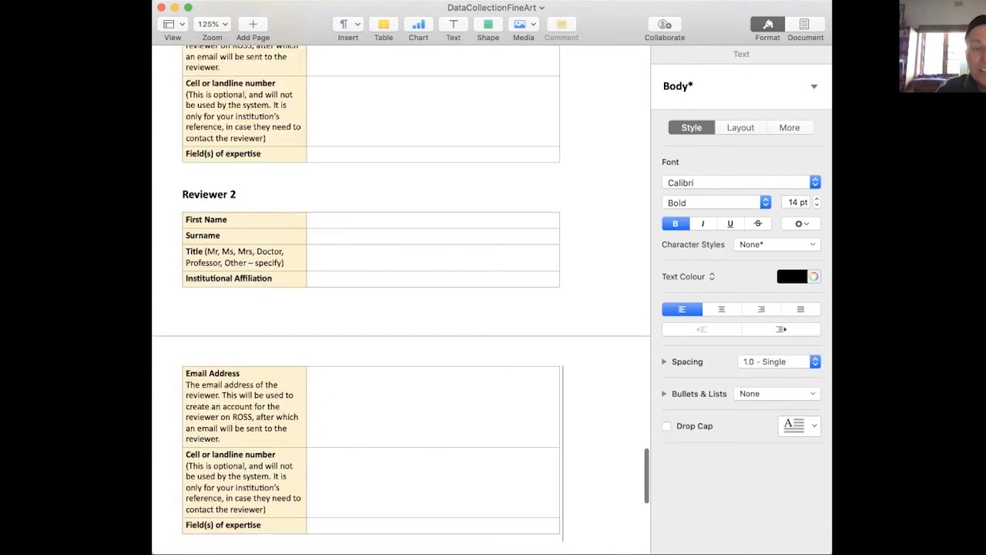
key(Up)
key(Up)
key(Up)
key(Up)
key(Up)
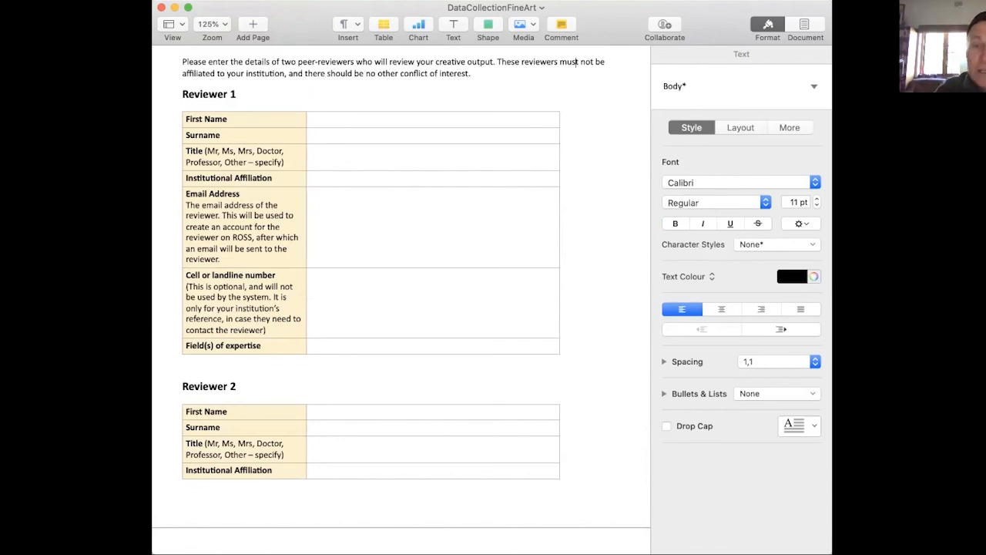
click(601, 349)
key(Down)
key(Down)
key(Down)
key(Down)
key(Down)
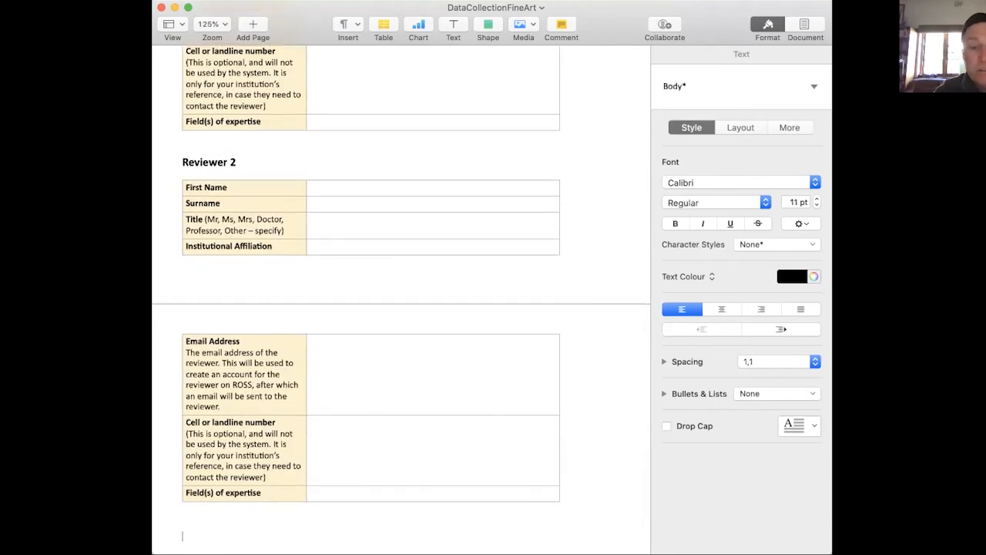